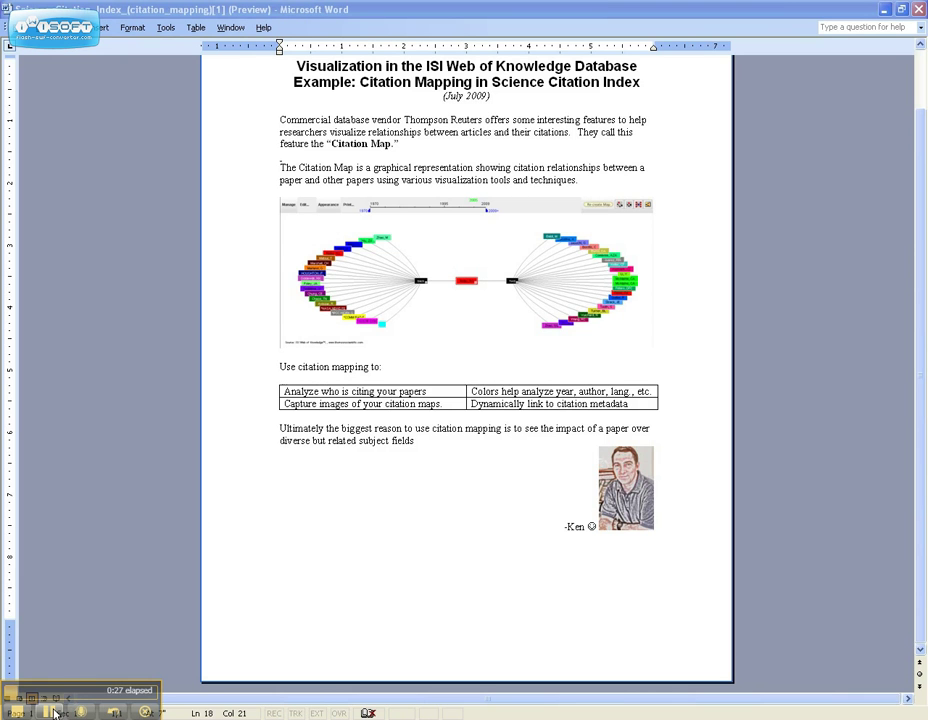
In the Web of Science browser window, enter 'climate change' as the Topic search term
key(alt+Tab)
key(Tab)
key(Tab)
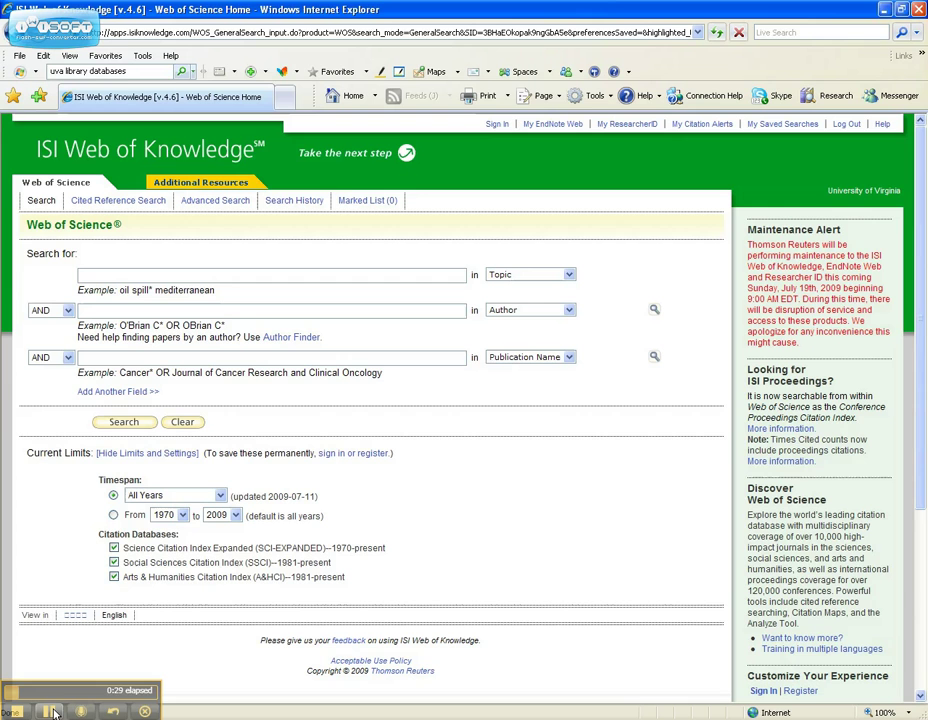
click(108, 276)
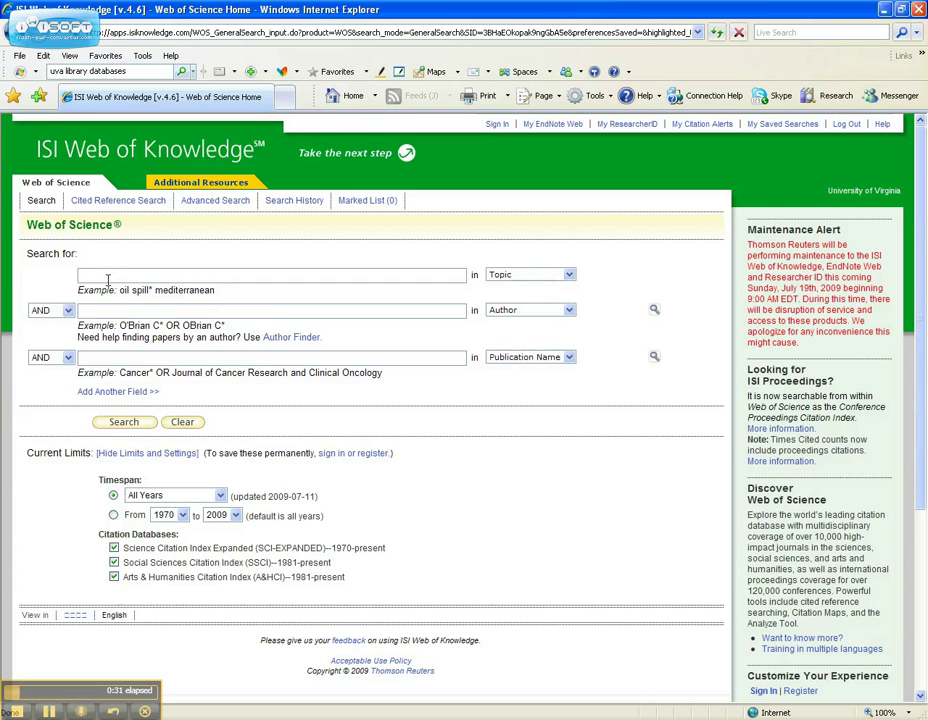
text(climate change)
Limit the timespan to end at 2005, search SCI-EXPANDED only, and run the search
click(236, 515)
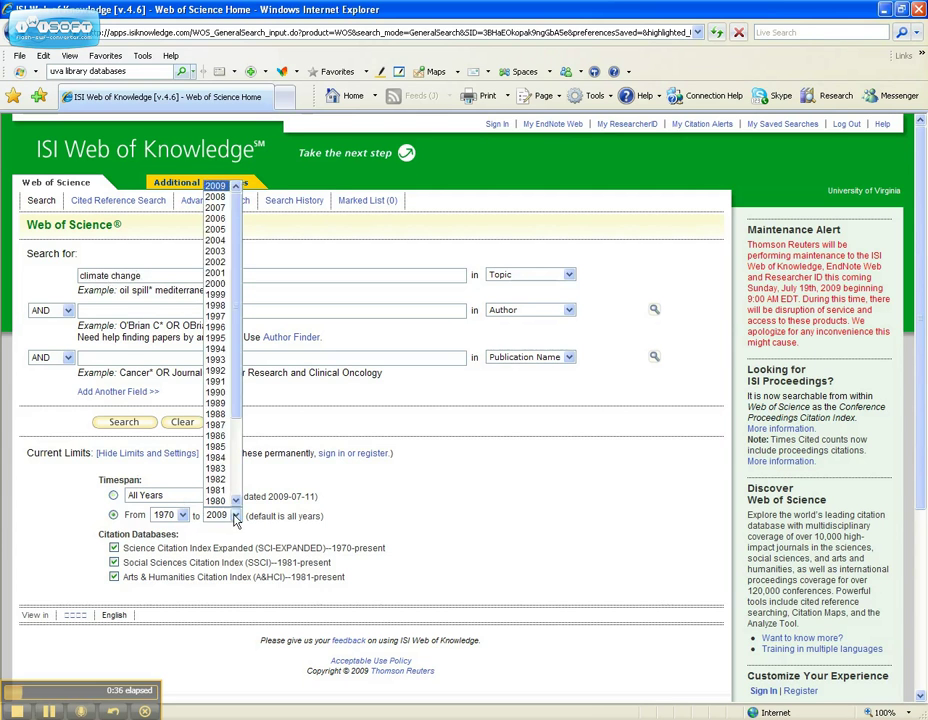
click(218, 230)
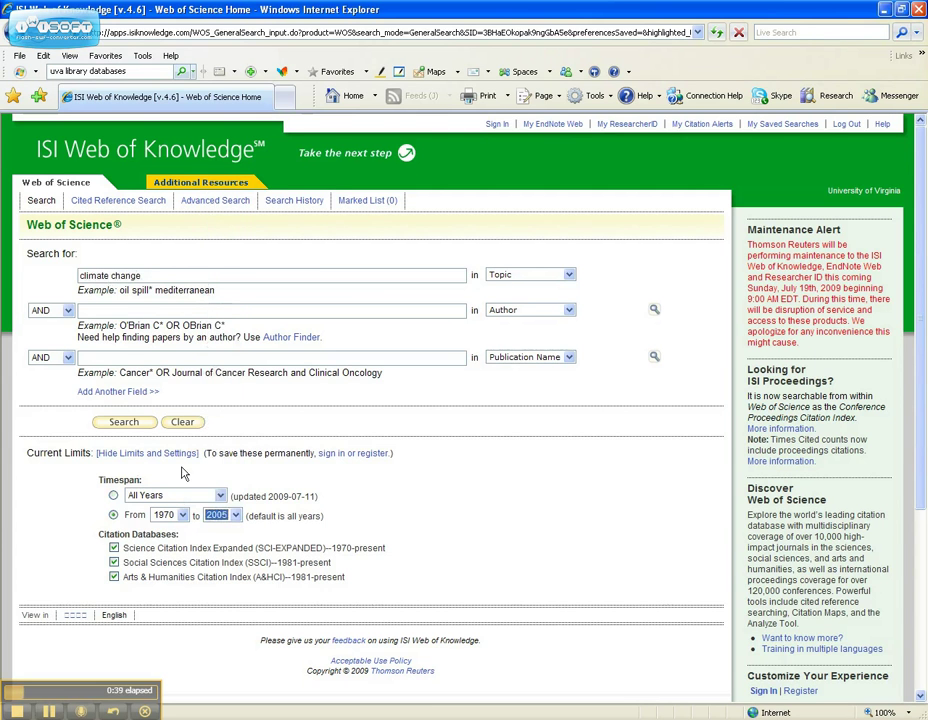
click(114, 578)
click(114, 562)
click(124, 424)
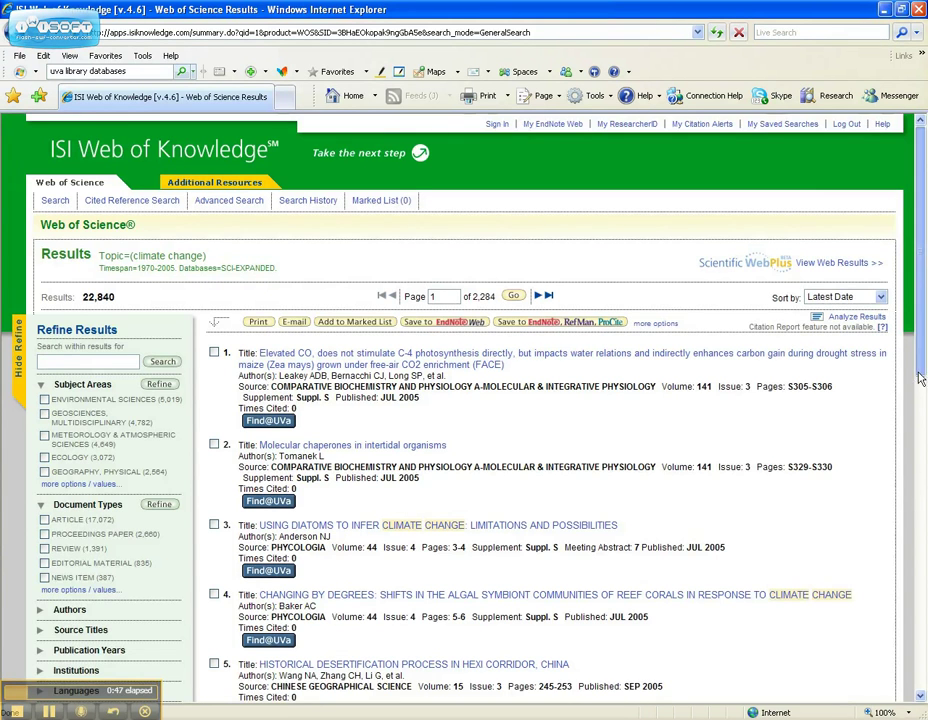
Scroll the results to the 'Land use and climate change' record and clear the stray text selection
drag(918, 372, 847, 481)
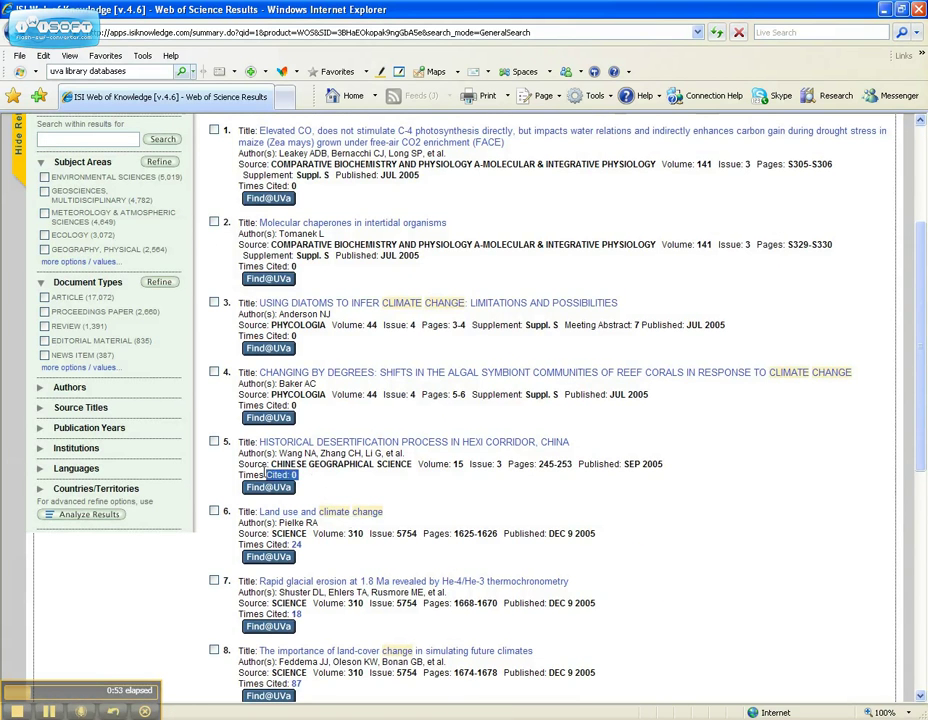
drag(300, 476, 263, 471)
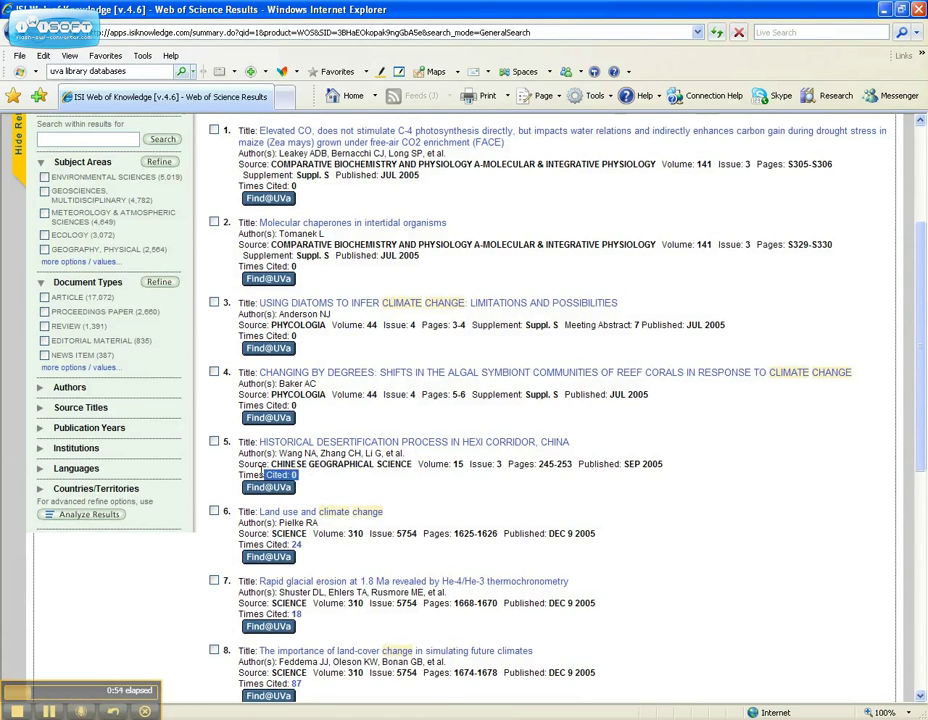
click(316, 493)
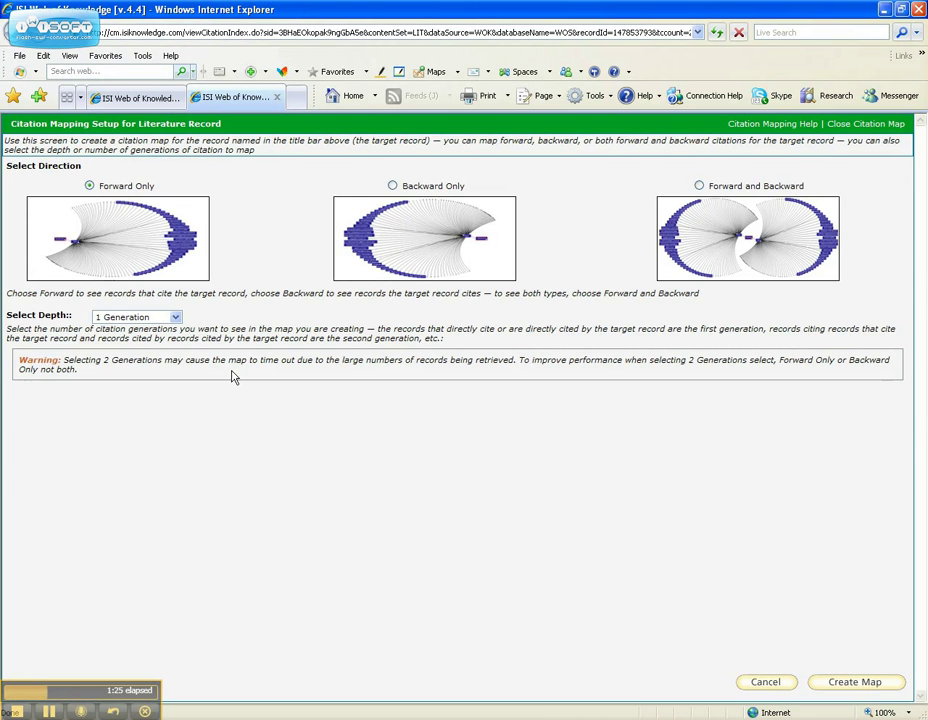
Choose Forward and Backward citation mapping and create the map
click(700, 187)
click(858, 678)
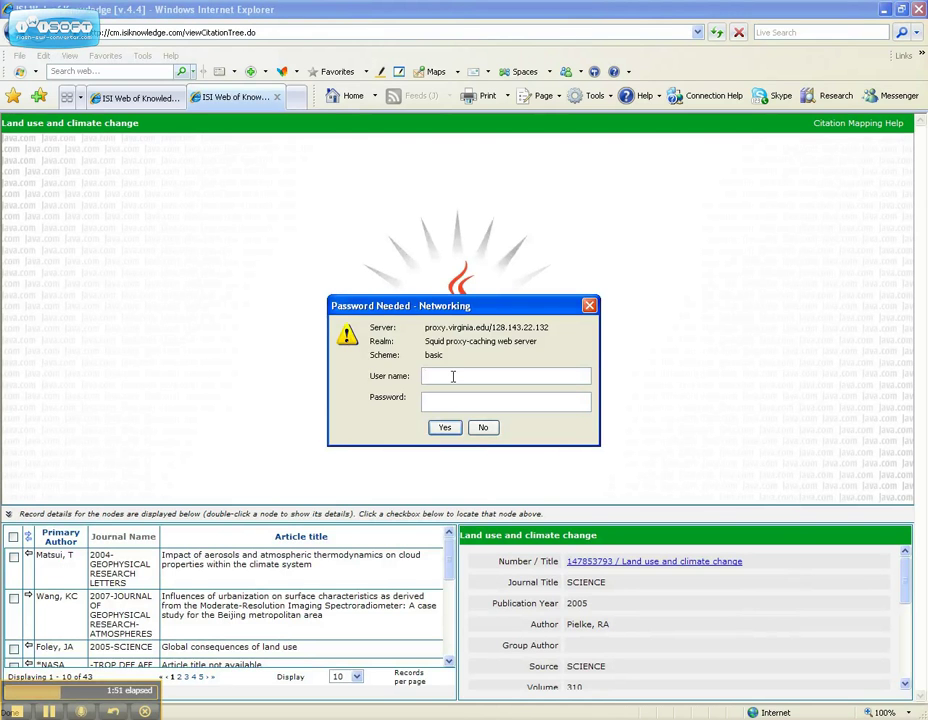
Enter the proxy user name and password and submit the login
text(kaw5b)
key(Tab)
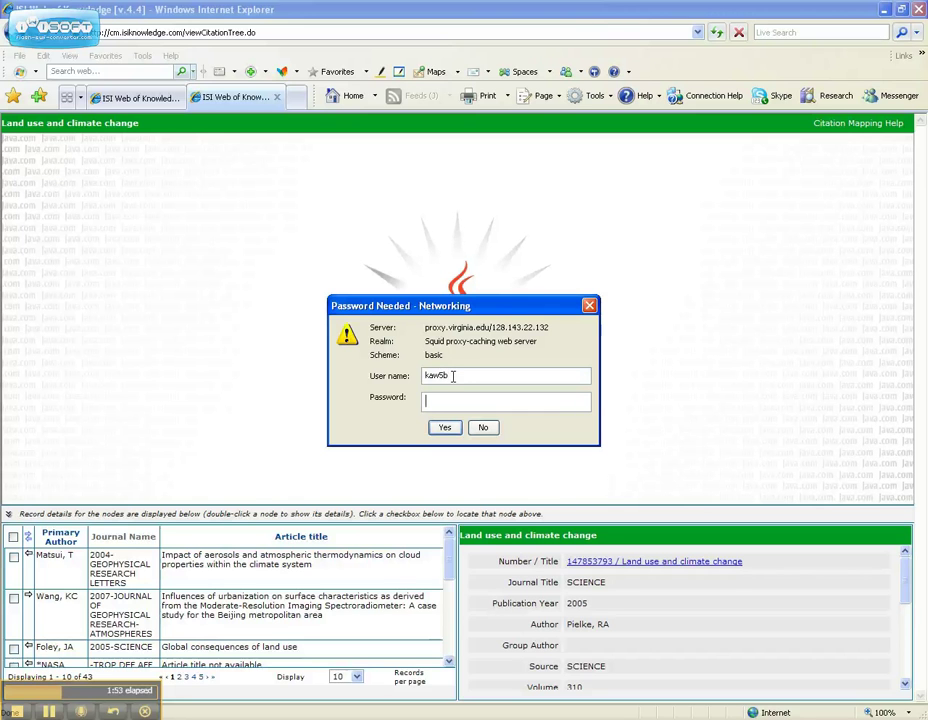
text(********)
key(Return)
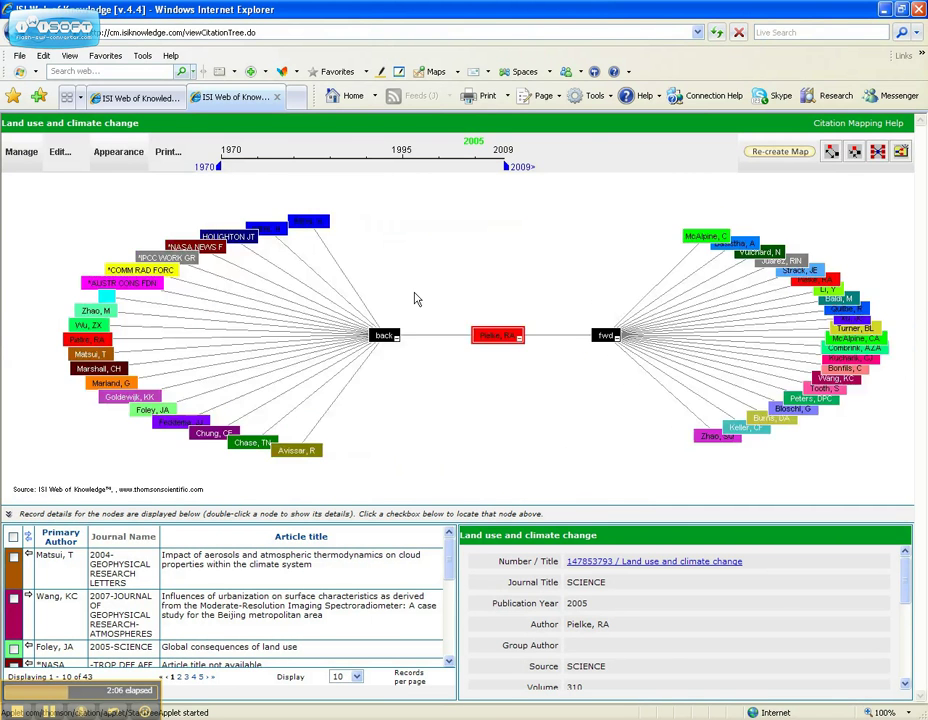
Pan the citation map left and drag-select text in the record details panel
drag(415, 298, 386, 298)
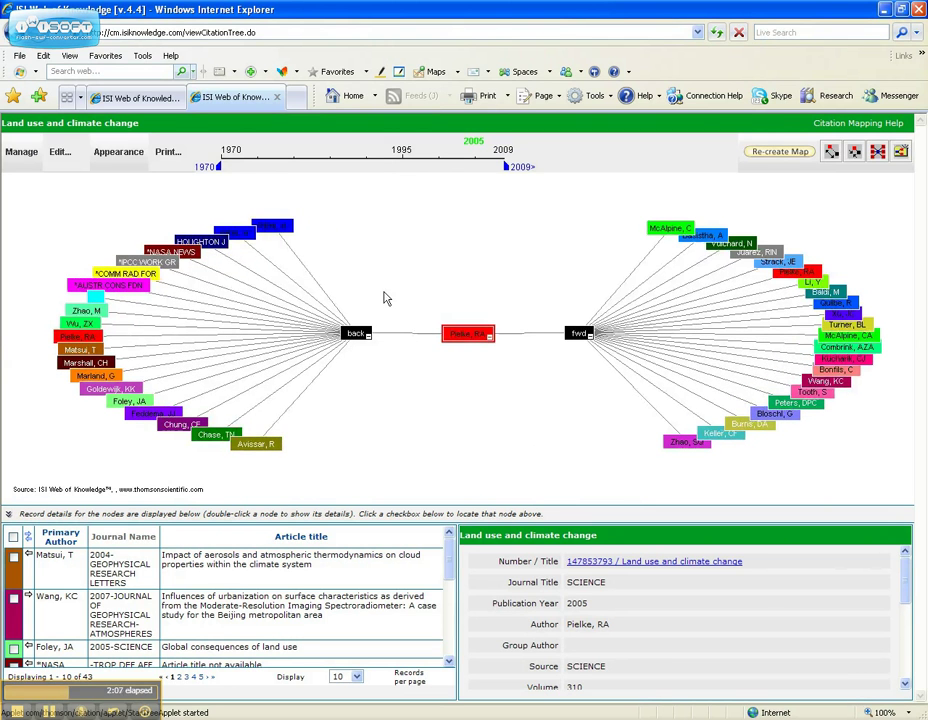
drag(498, 561, 632, 676)
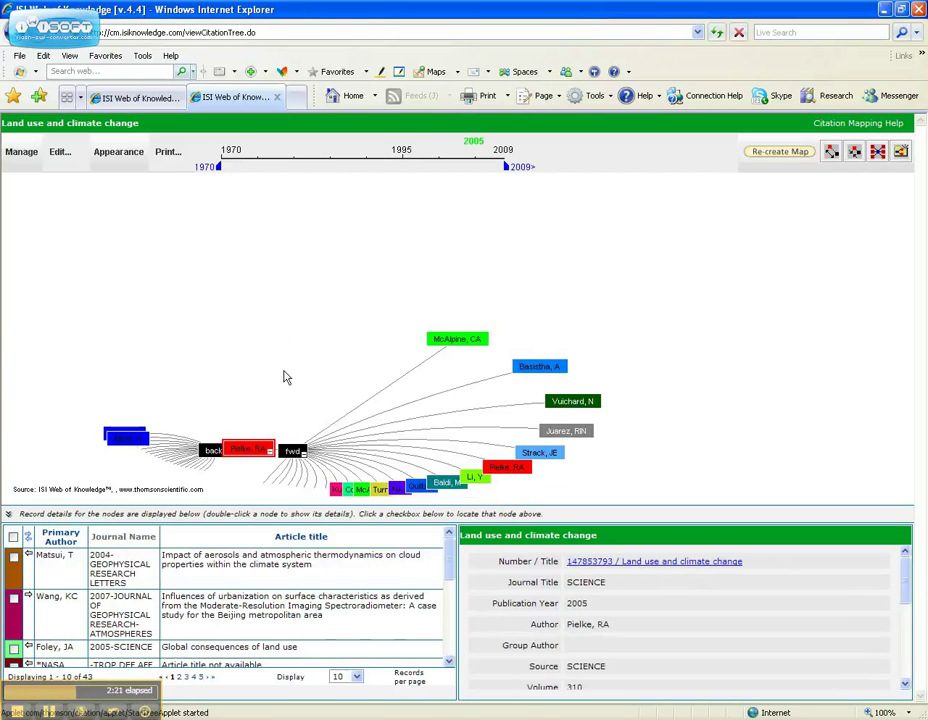
Re-lay out the map and colour-code its nodes by Country
click(877, 154)
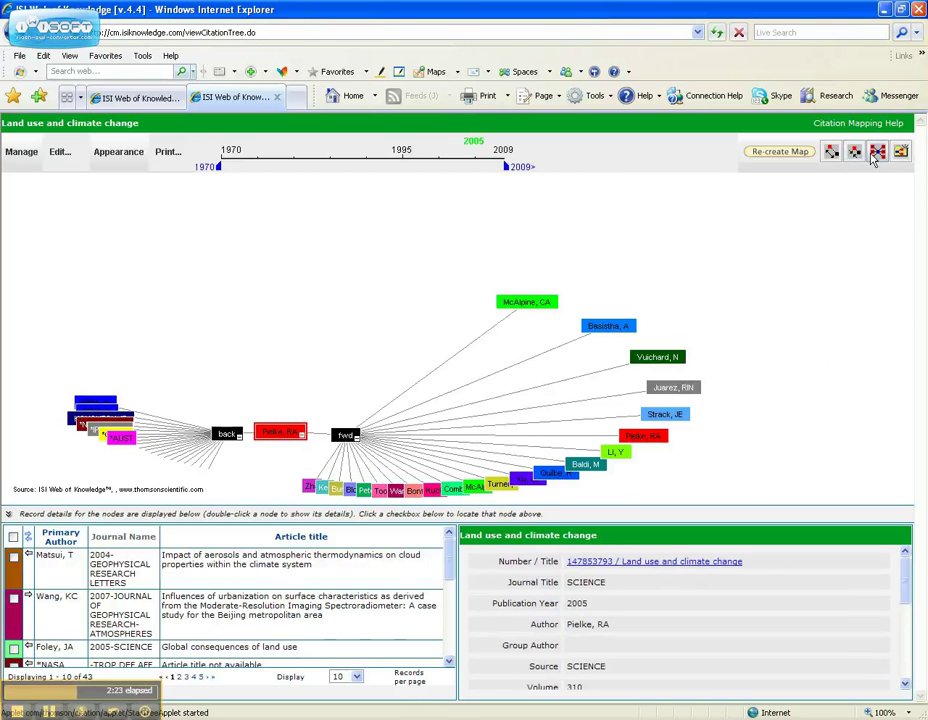
click(138, 158)
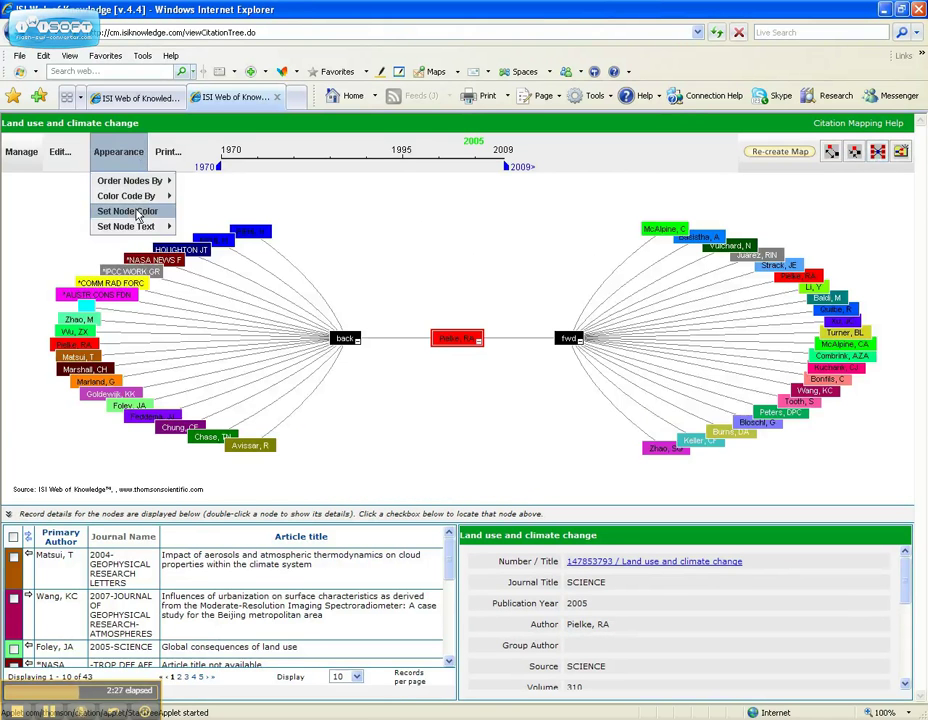
mouse_move(128, 197)
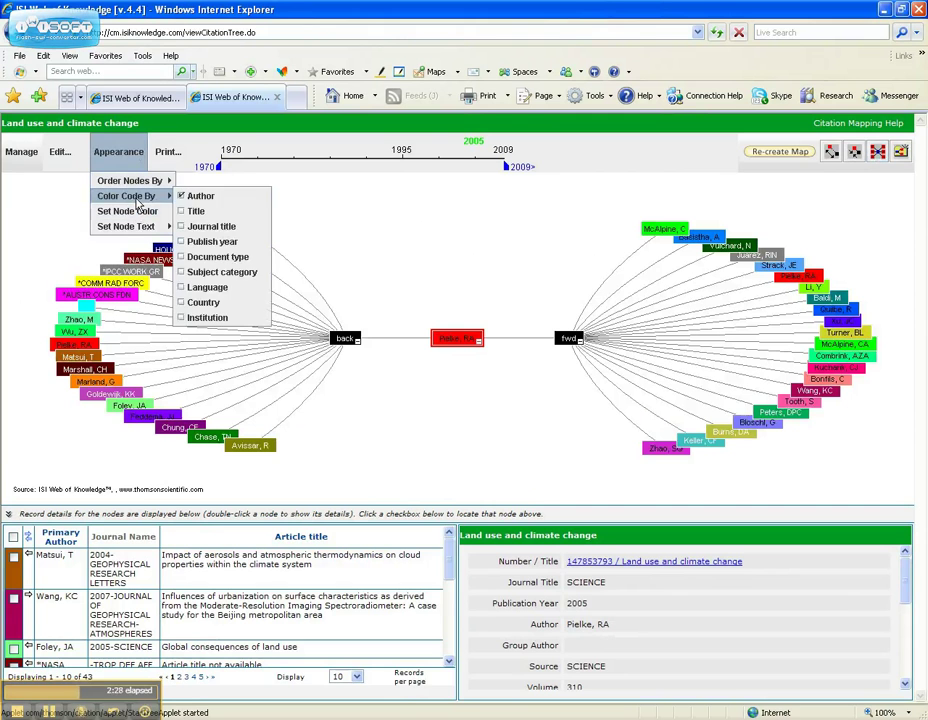
click(195, 303)
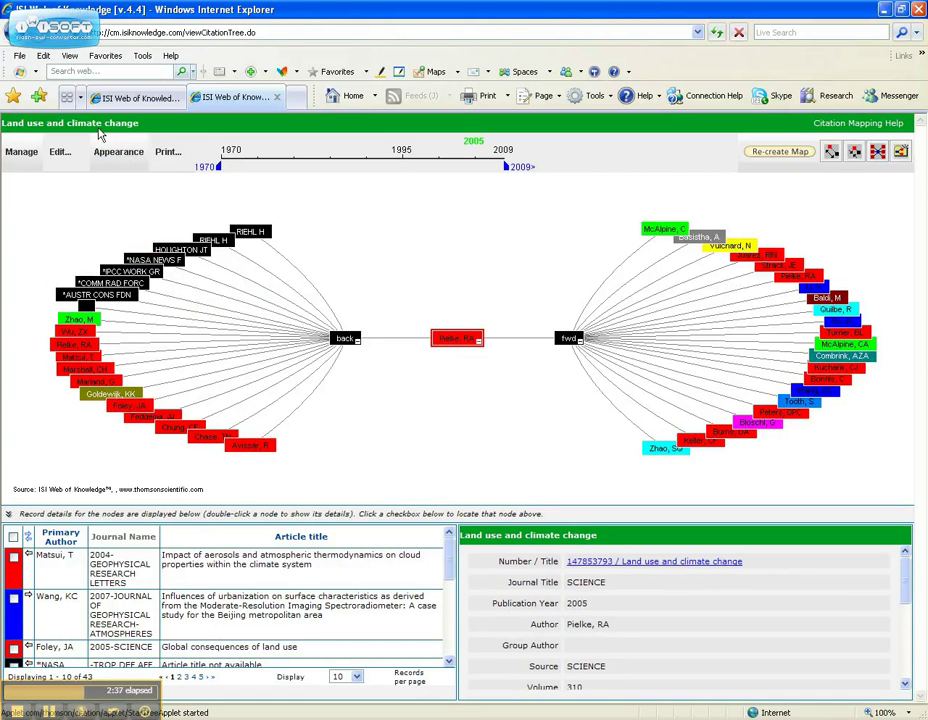
Set the node text to show each node's country name
click(115, 159)
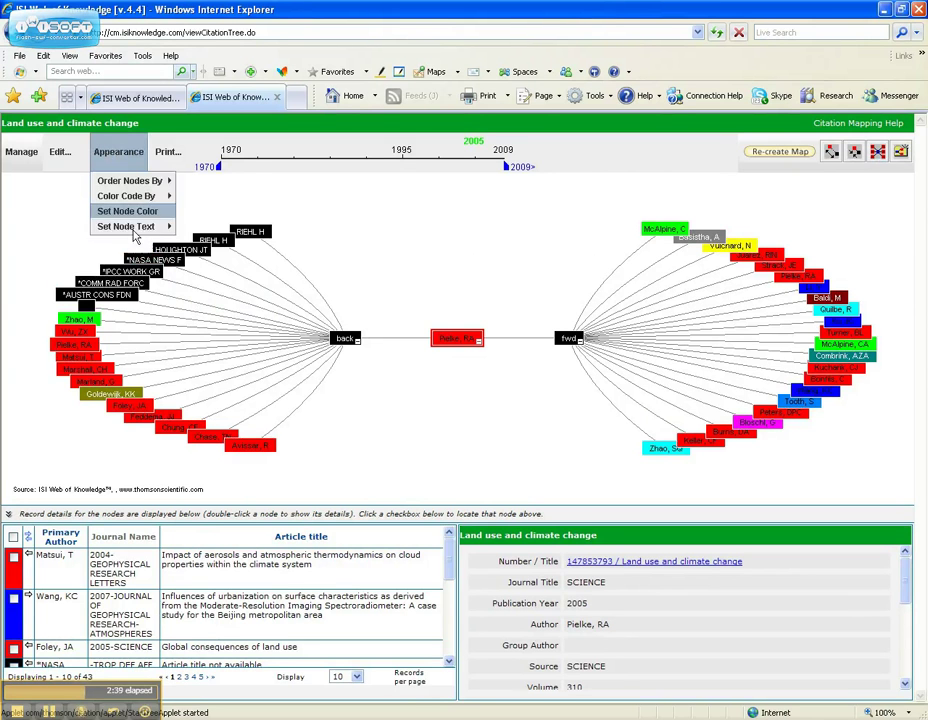
mouse_move(133, 233)
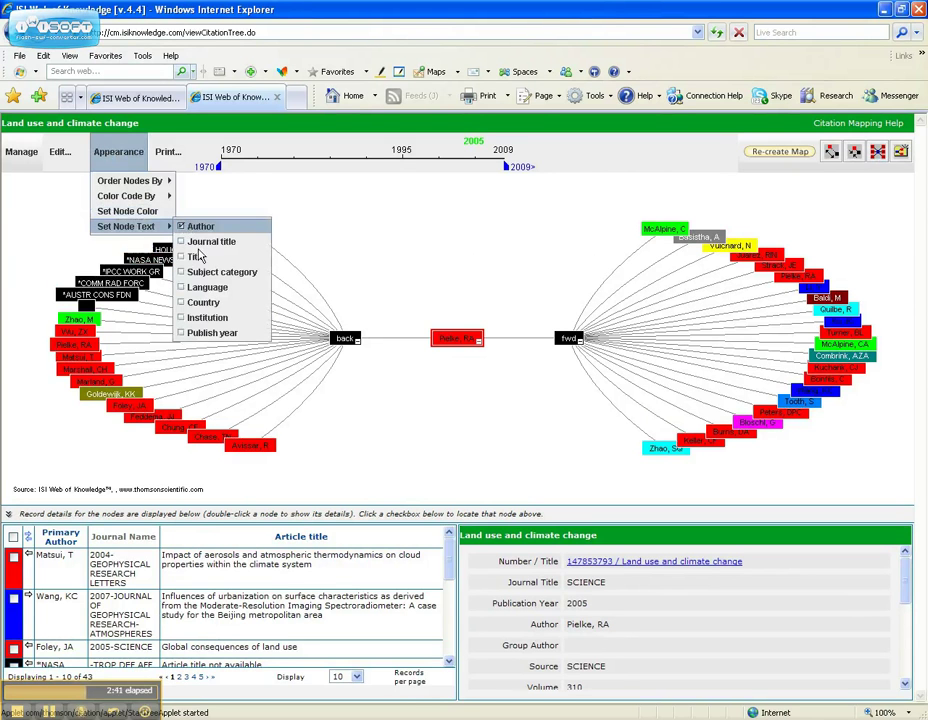
click(203, 305)
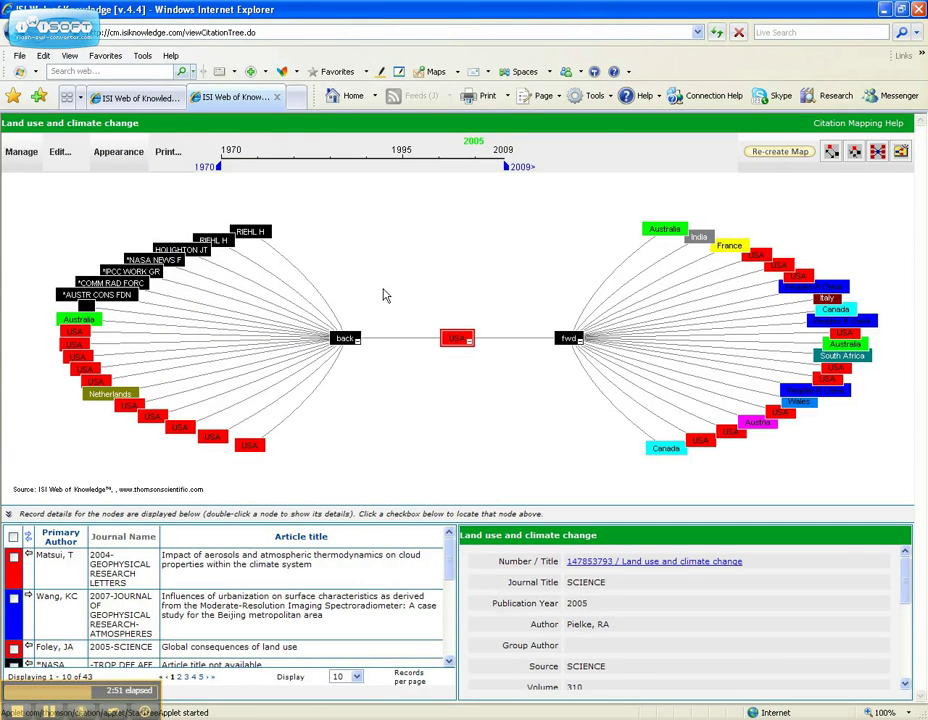
click(647, 569)
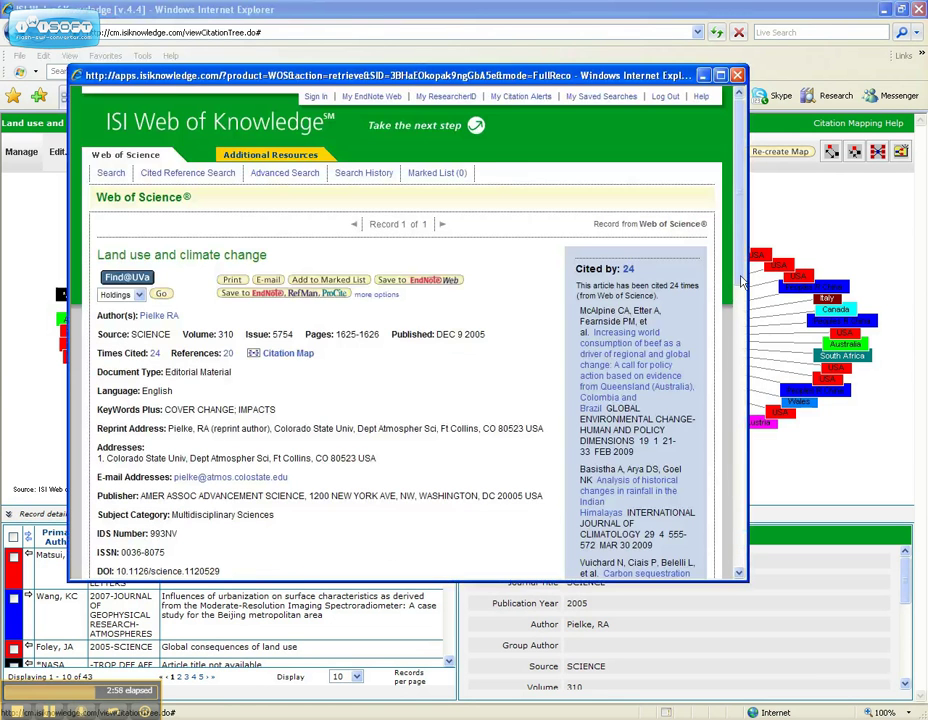
drag(737, 310, 735, 205)
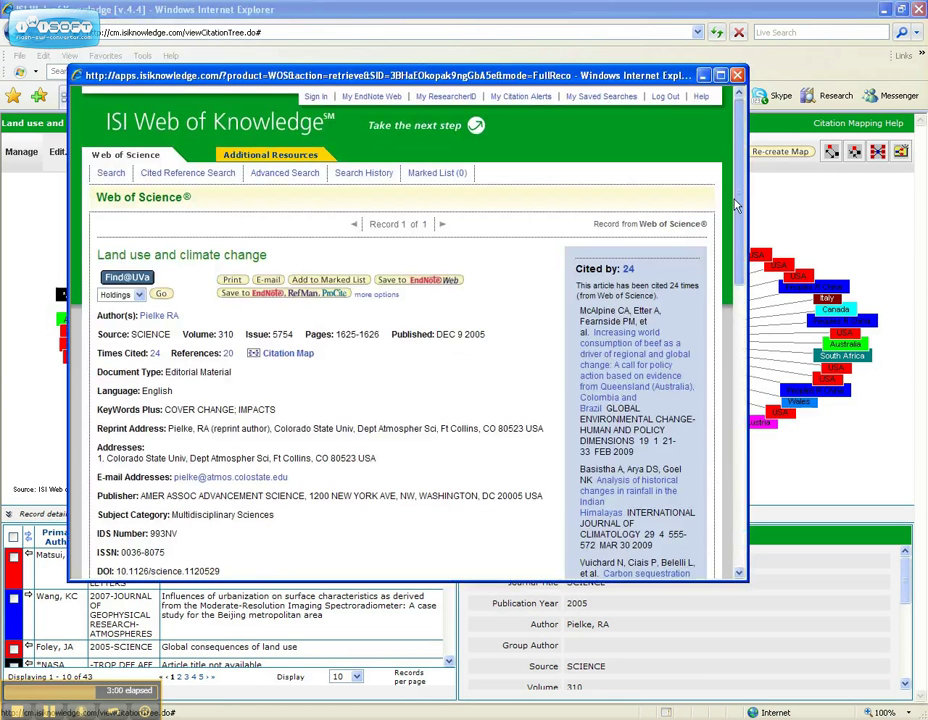
click(737, 74)
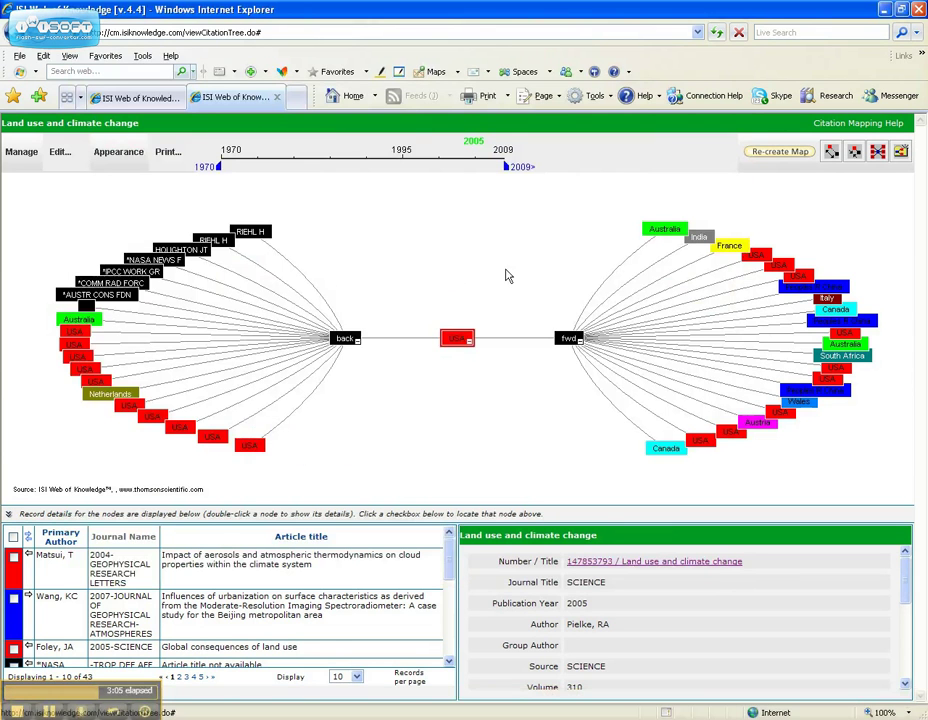
Switch back to the Word citation-mapping handout with Alt+Tab
key(alt+Tab)
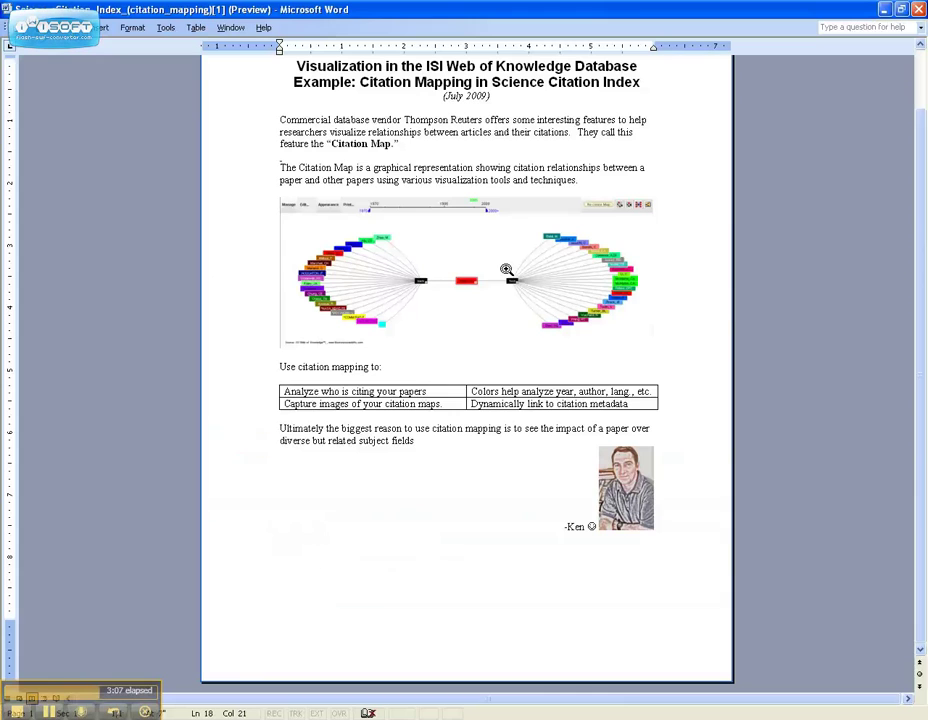